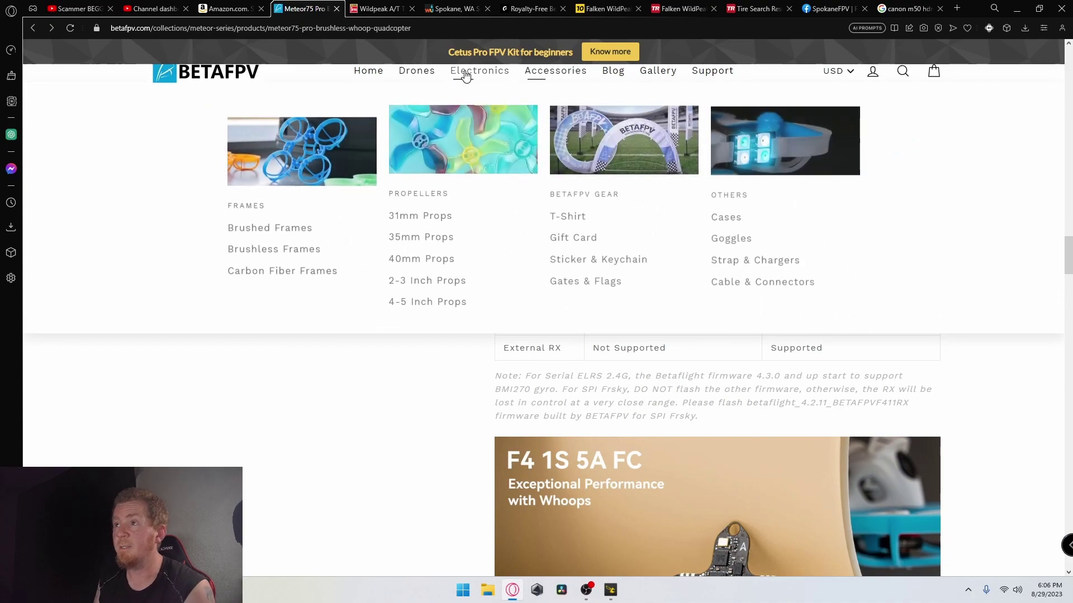
Open the Meteor65 Brushless Whoop Quadcopter (2022) product page from the store's full drone collection
{"action": "left_click", "coordinate": [414, 77]}
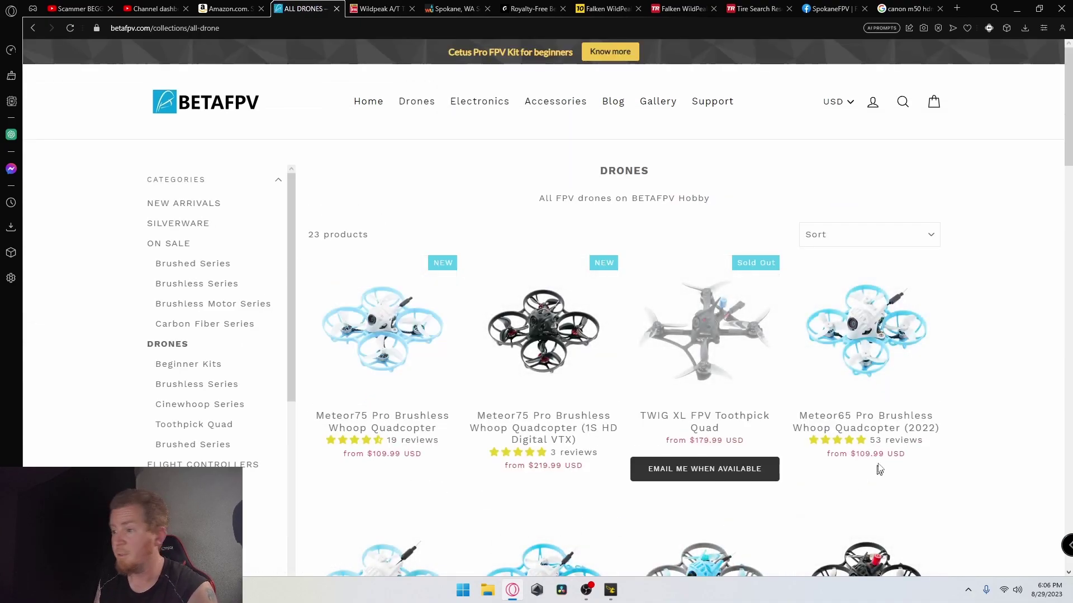
{"action": "scroll", "coordinate": [700, 324], "scroll_direction": "down", "scroll_amount": 1}
{"action": "scroll", "coordinate": [369, 389], "scroll_direction": "down", "scroll_amount": 3}
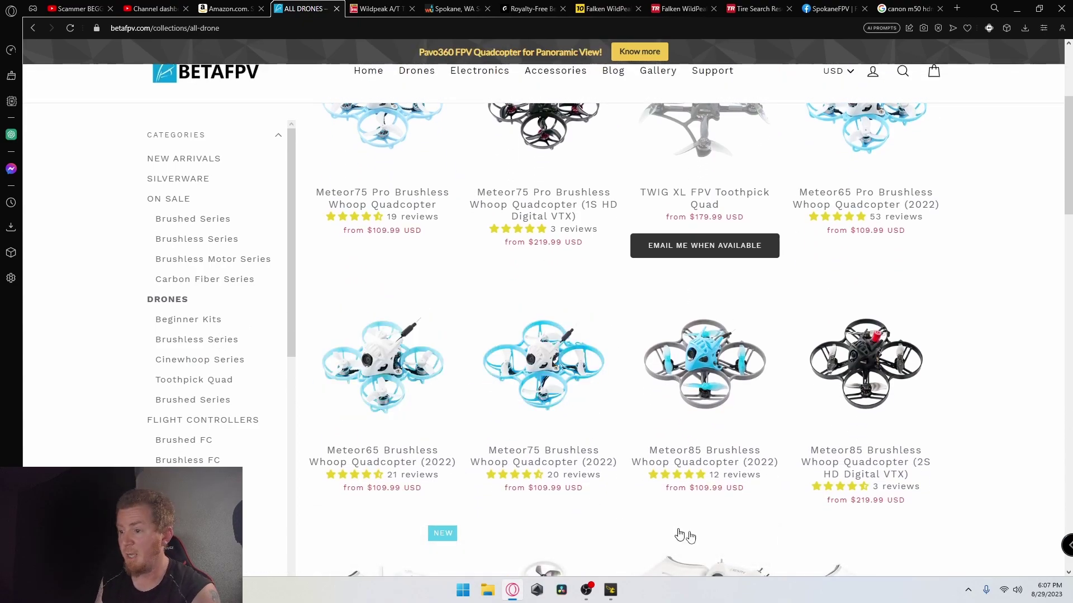
{"action": "left_click", "coordinate": [386, 357]}
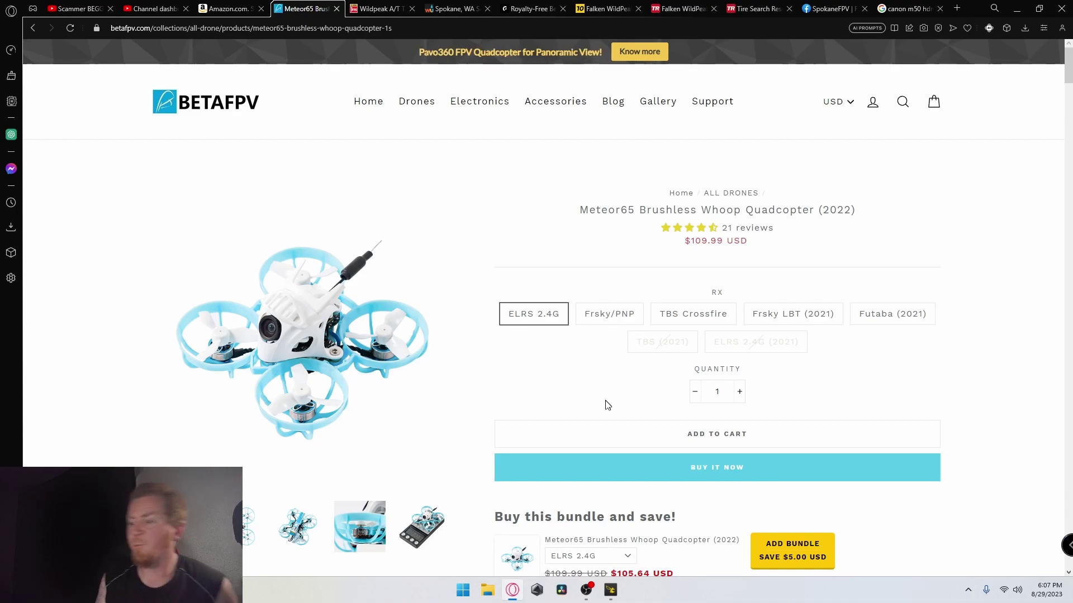
Review the Meteor65 page's receiver options, bundle, specifications, battery connector and flight controller comparison
{"action": "scroll", "coordinate": [609, 403], "scroll_direction": "down", "scroll_amount": 2}
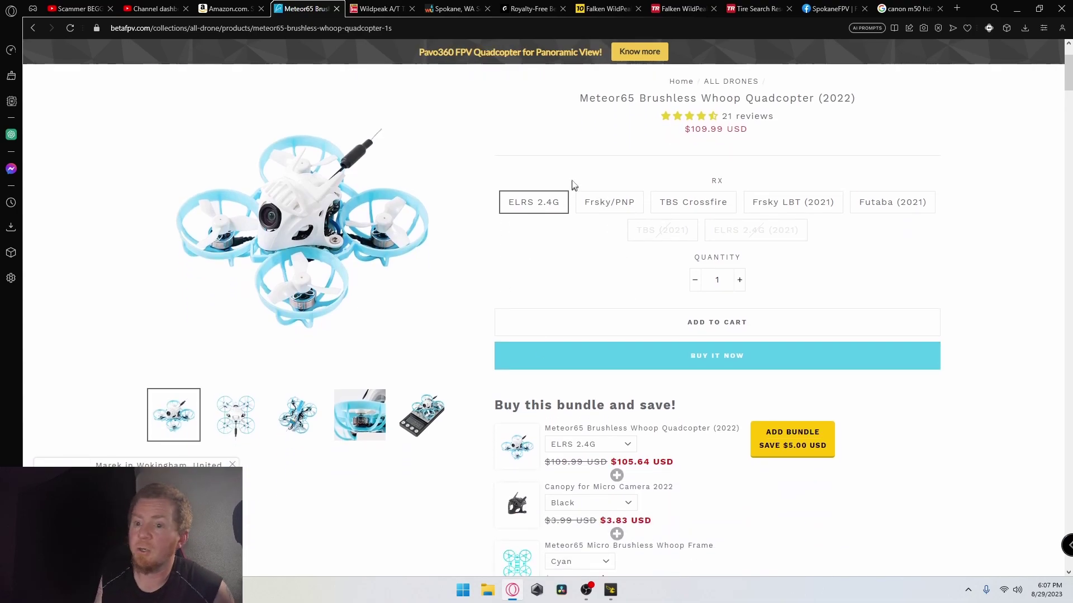
{"action": "scroll", "coordinate": [509, 277], "scroll_direction": "down", "scroll_amount": 6}
{"action": "scroll", "coordinate": [497, 294], "scroll_direction": "up", "scroll_amount": 5}
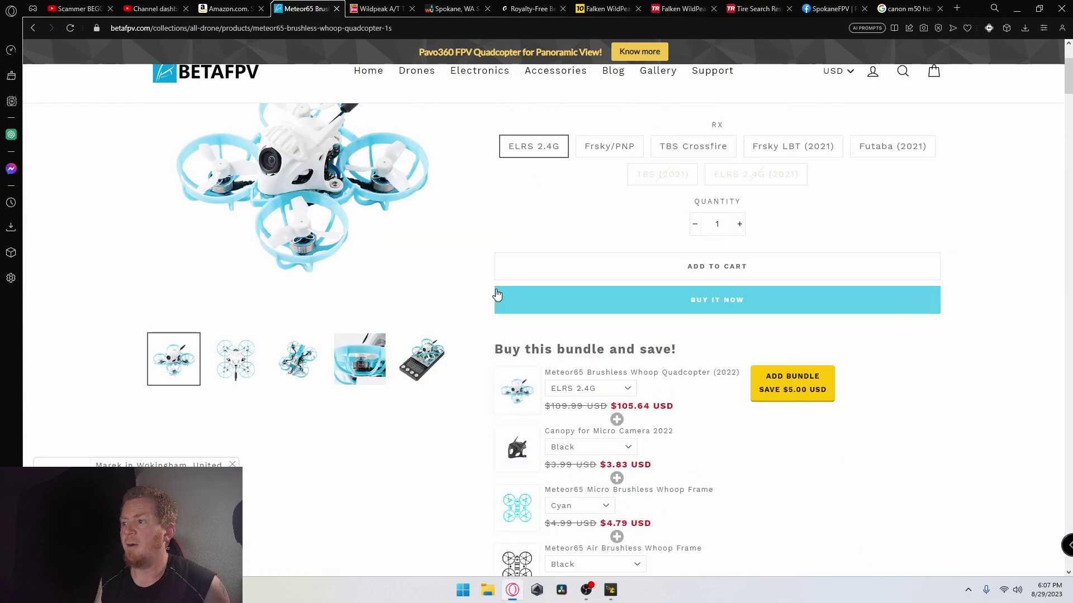
{"action": "scroll", "coordinate": [497, 294], "scroll_direction": "up", "scroll_amount": 3}
{"action": "scroll", "coordinate": [474, 285], "scroll_direction": "down", "scroll_amount": 4}
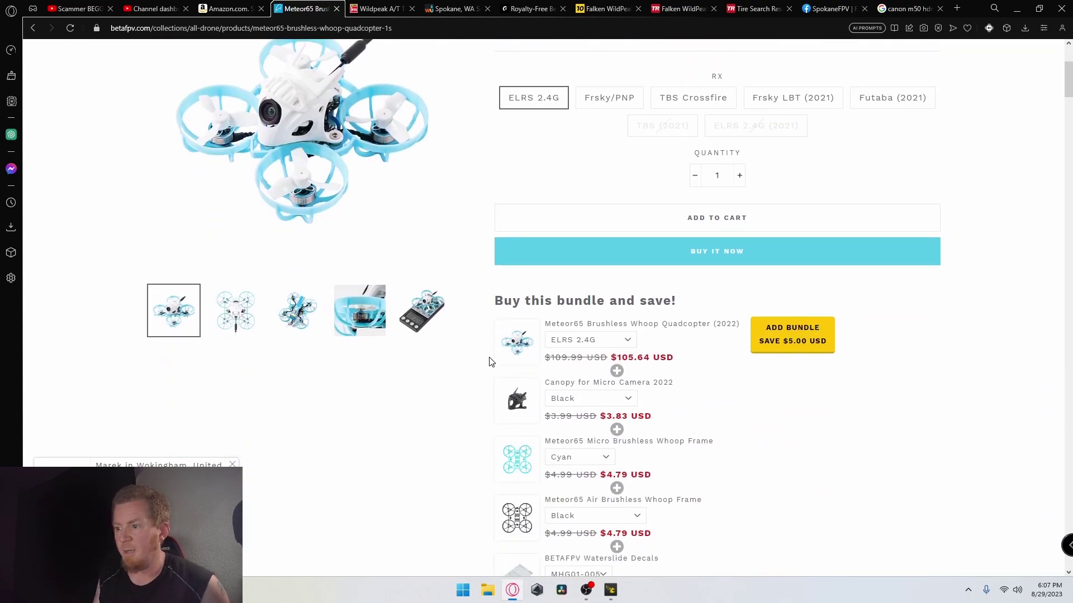
{"action": "scroll", "coordinate": [490, 362], "scroll_direction": "down", "scroll_amount": 18}
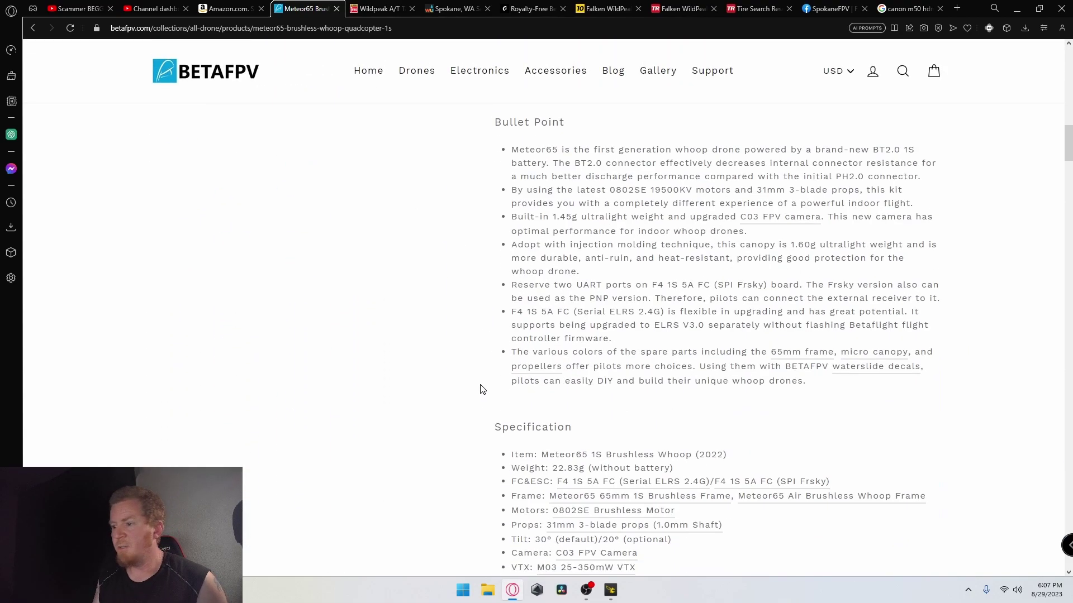
{"action": "scroll", "coordinate": [483, 389], "scroll_direction": "up", "scroll_amount": 3}
{"action": "scroll", "coordinate": [459, 319], "scroll_direction": "down", "scroll_amount": 8}
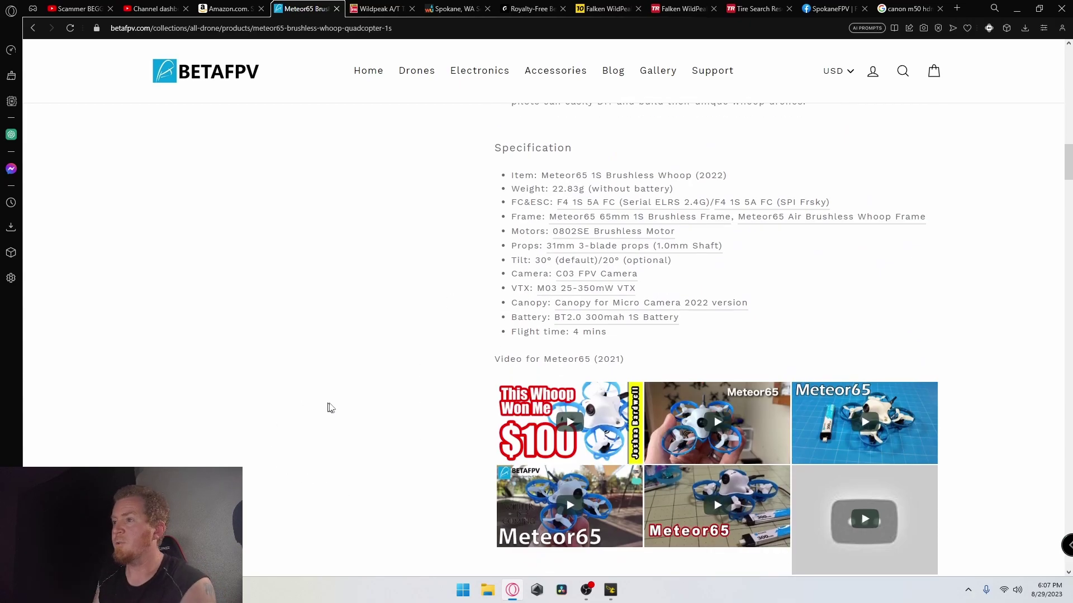
{"action": "scroll", "coordinate": [330, 408], "scroll_direction": "down", "scroll_amount": 19}
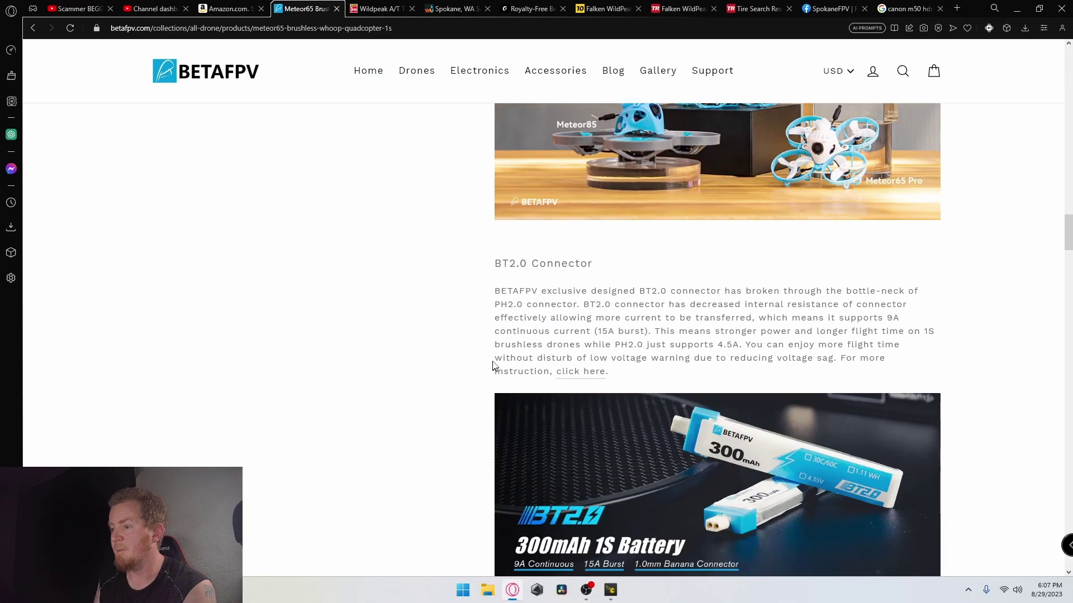
{"action": "scroll", "coordinate": [492, 366], "scroll_direction": "down", "scroll_amount": 14}
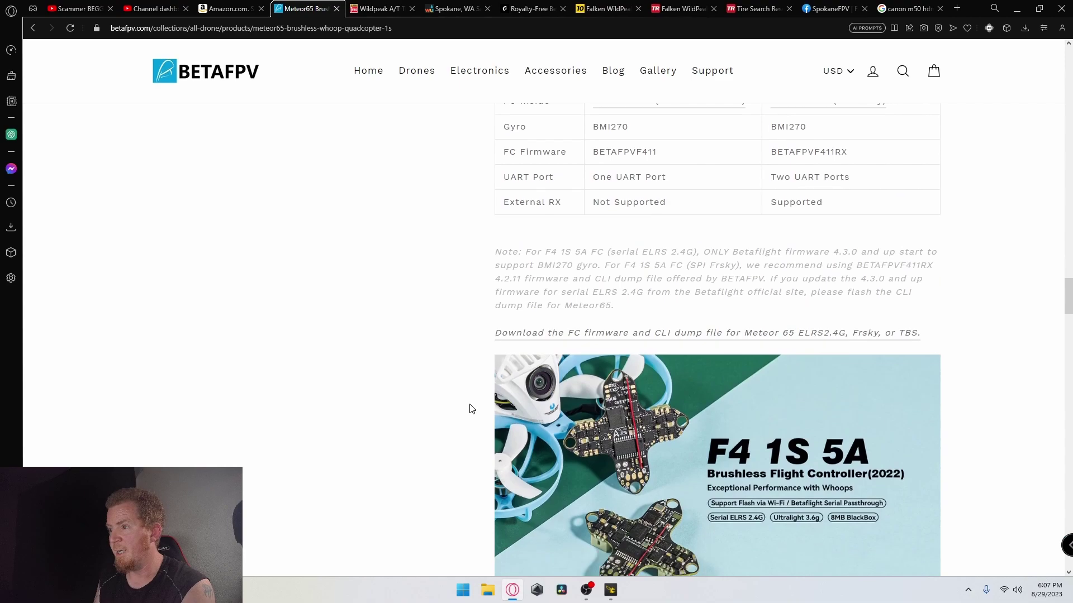
Open the FC firmware and CLI dump file page for Meteor 65 linked in the product's FAQ section
{"action": "scroll", "coordinate": [469, 409], "scroll_direction": "down", "scroll_amount": 18}
{"action": "scroll", "coordinate": [459, 383], "scroll_direction": "down", "scroll_amount": 14}
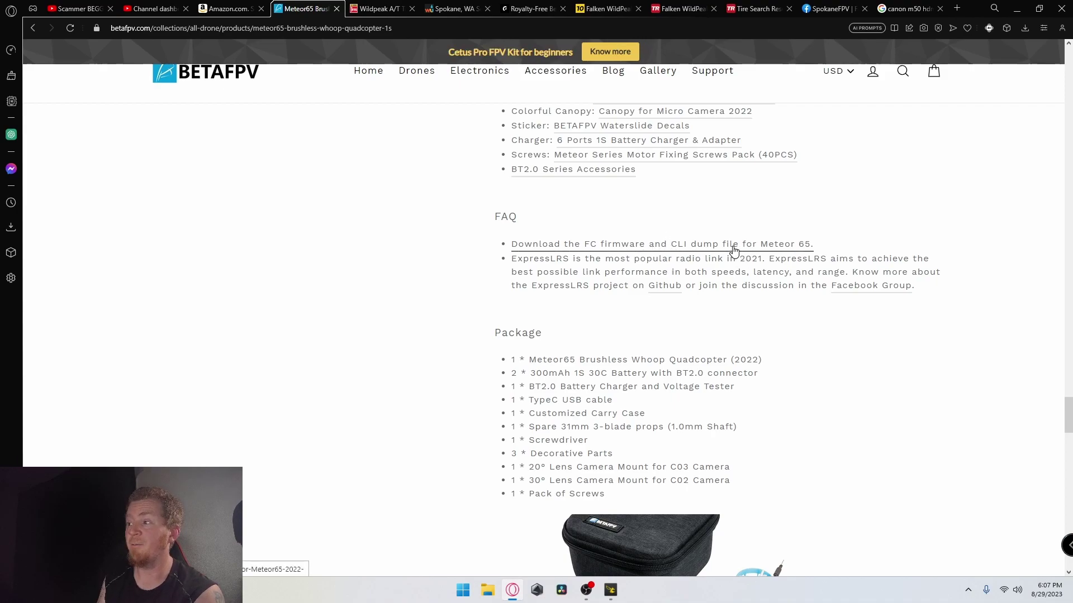
{"action": "left_click", "coordinate": [663, 243]}
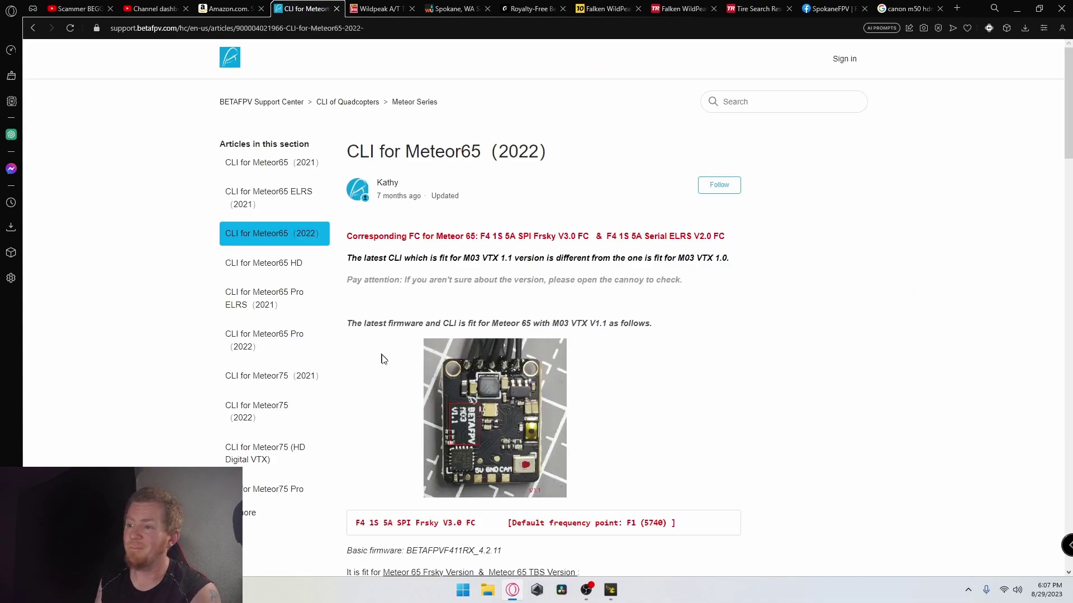
Compare the firmware and CLI sections for the F4 1S 5A SPI Frsky V3.0 FC and the F4 1S 5A Serial ELRS V2.0 FC
{"action": "scroll", "coordinate": [397, 410], "scroll_direction": "down", "scroll_amount": 2}
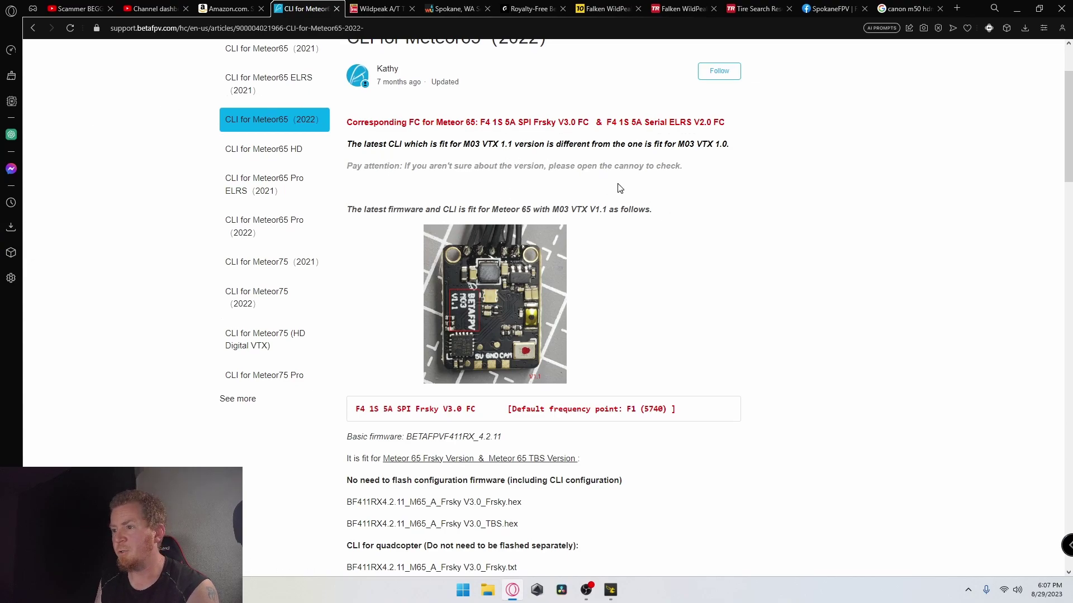
{"action": "scroll", "coordinate": [619, 189], "scroll_direction": "down", "scroll_amount": 1}
{"action": "left_click_drag", "start_coordinate": [359, 357], "coordinate": [472, 369]}
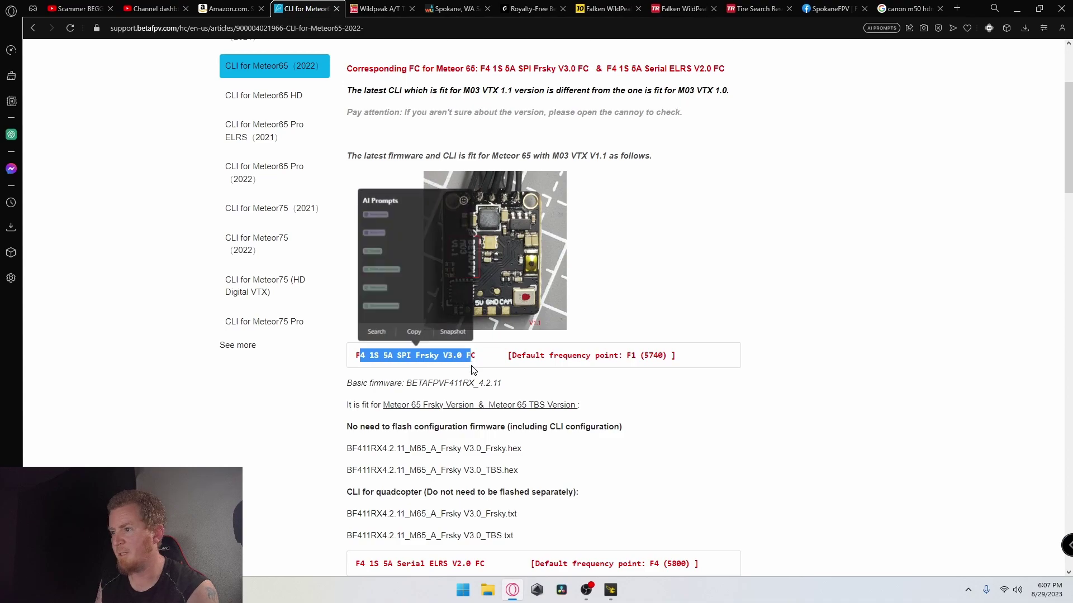
{"action": "left_click", "coordinate": [658, 442]}
{"action": "scroll", "coordinate": [618, 462], "scroll_direction": "down", "scroll_amount": 2}
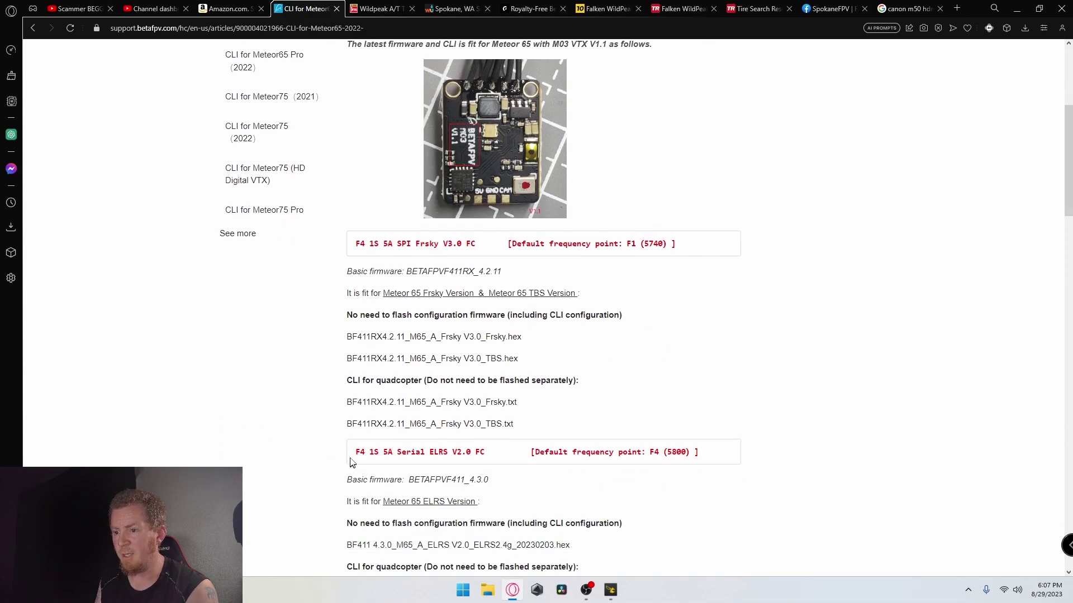
{"action": "left_click_drag", "start_coordinate": [351, 459], "coordinate": [481, 452]}
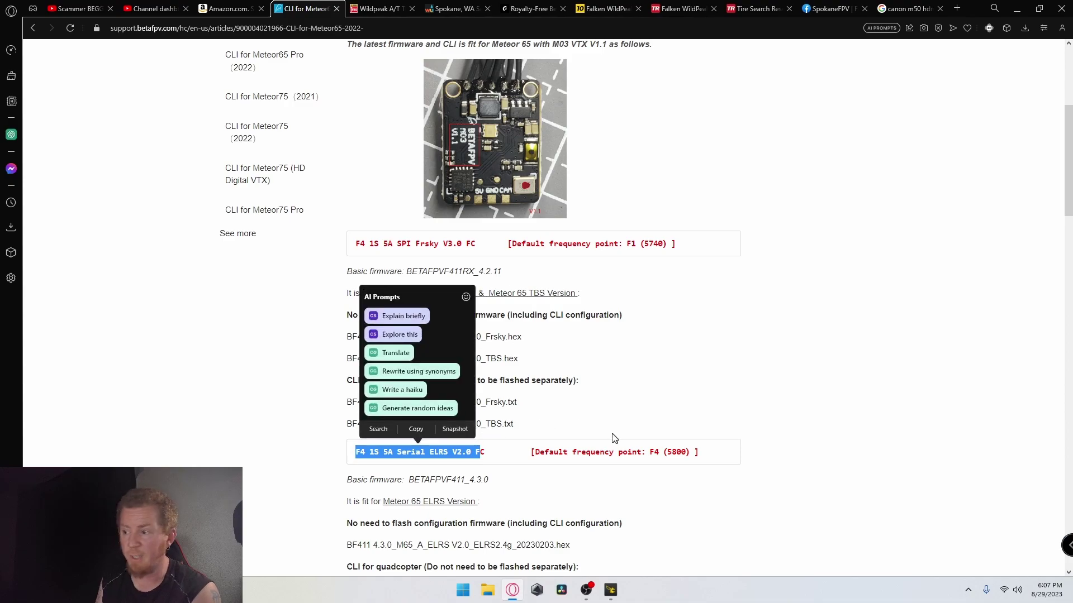
{"action": "scroll", "coordinate": [569, 488], "scroll_direction": "down", "scroll_amount": 2}
{"action": "left_click", "coordinate": [189, 391]}
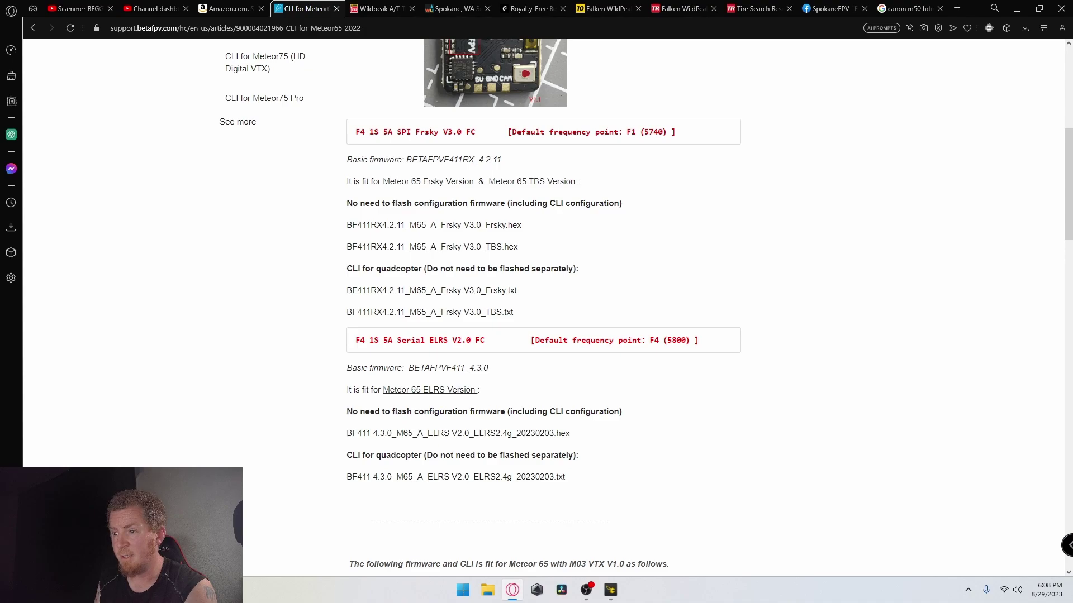
Download the BF411 4.3.0_M65_A_ELRS V2.0_ELRS2.4g_20230203 files, both the .hex firmware and the .txt CLI dump
{"action": "left_click_drag", "start_coordinate": [346, 411], "coordinate": [644, 419]}
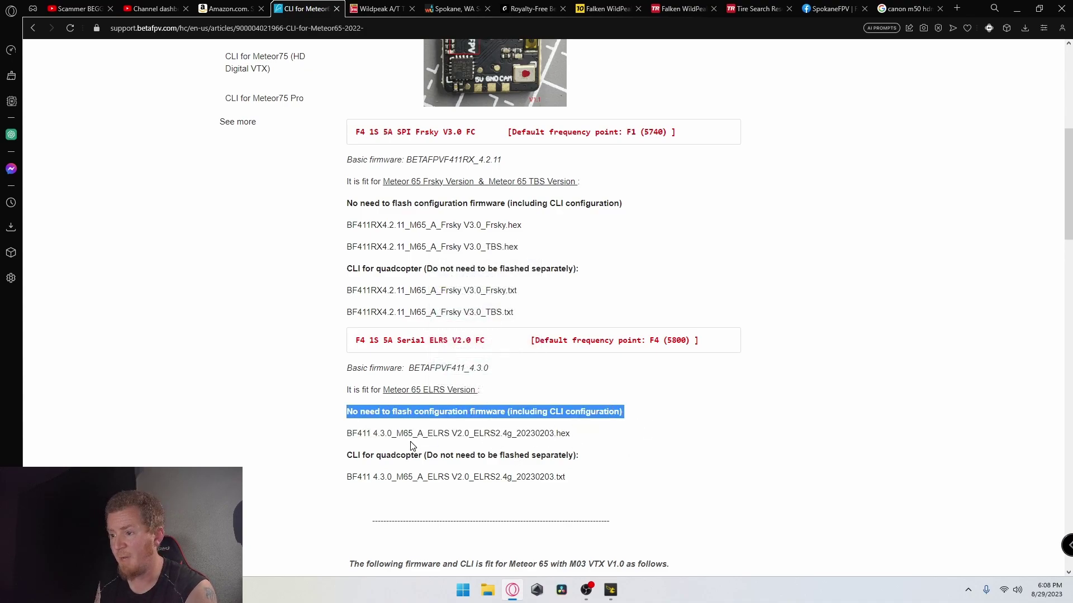
{"action": "left_click", "coordinate": [446, 442]}
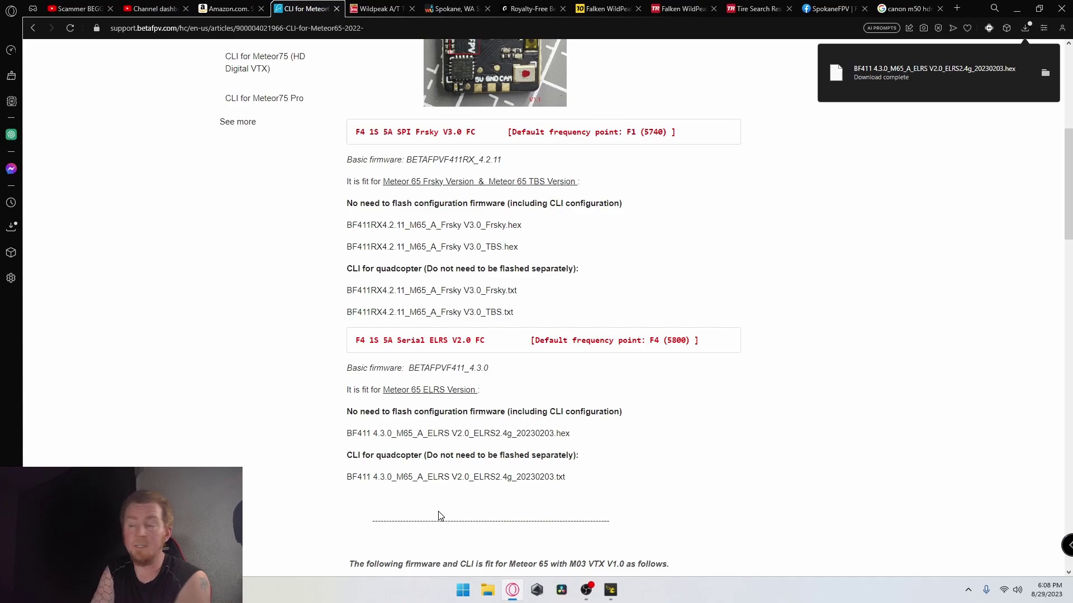
{"action": "left_click", "coordinate": [462, 481]}
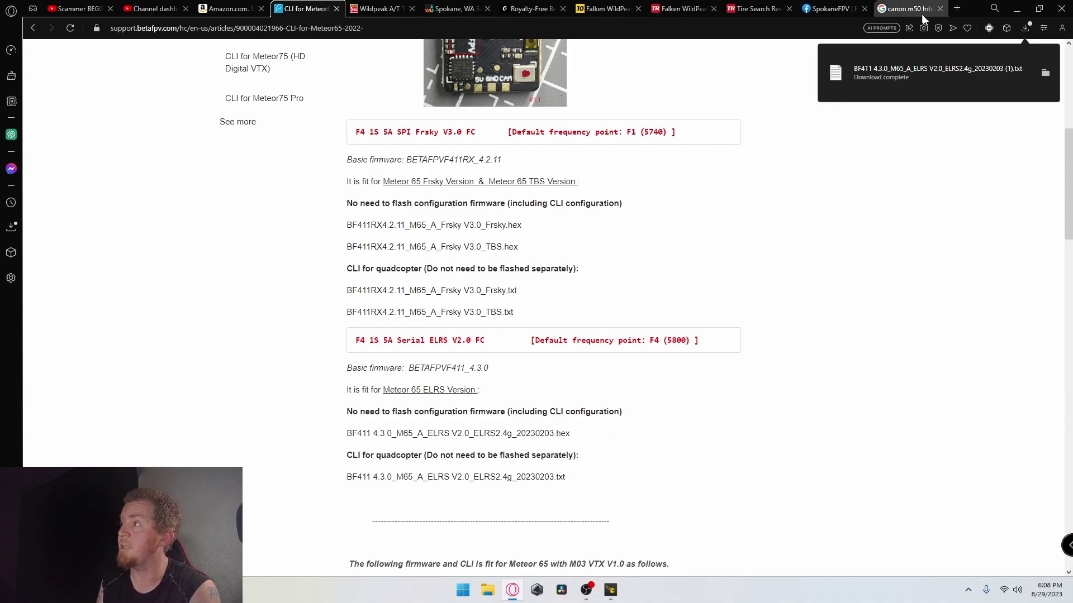
Open the downloaded CLI dump text file in Notepad and maximize its window
{"action": "left_click", "coordinate": [966, 69]}
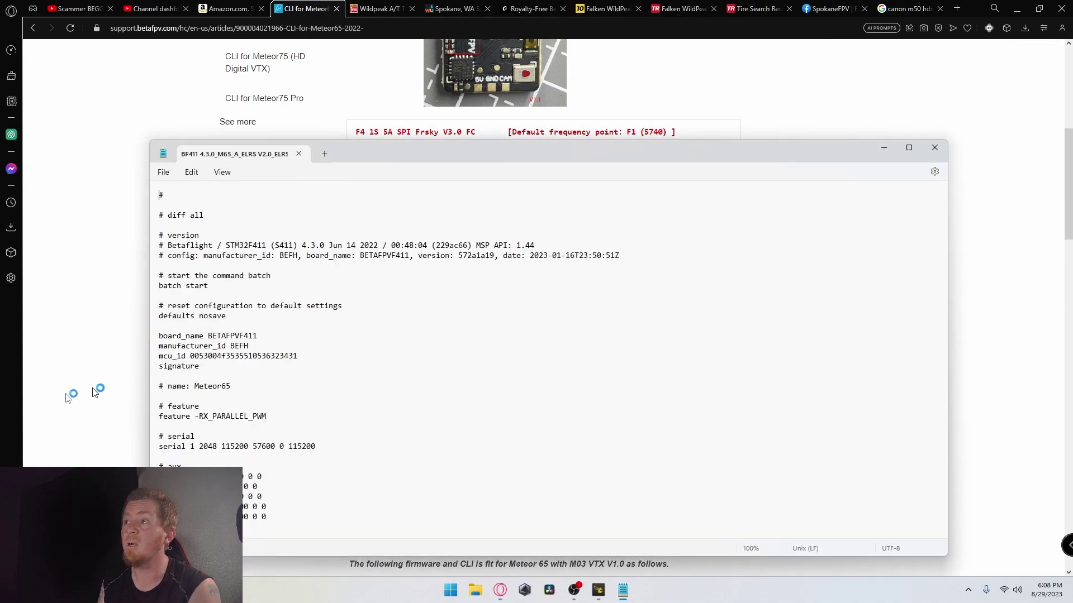
{"action": "double_click", "coordinate": [375, 150]}
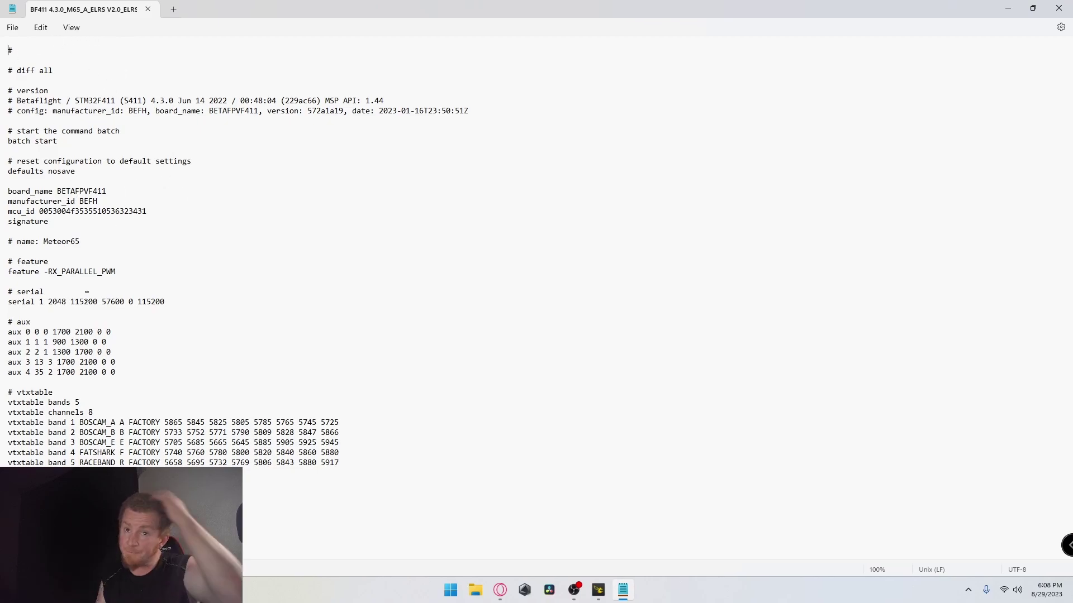
Examine the CLI dump's serial, aux, craft name and vtxtable sections, highlighting each one
{"action": "scroll", "coordinate": [112, 233], "scroll_direction": "down", "scroll_amount": 1}
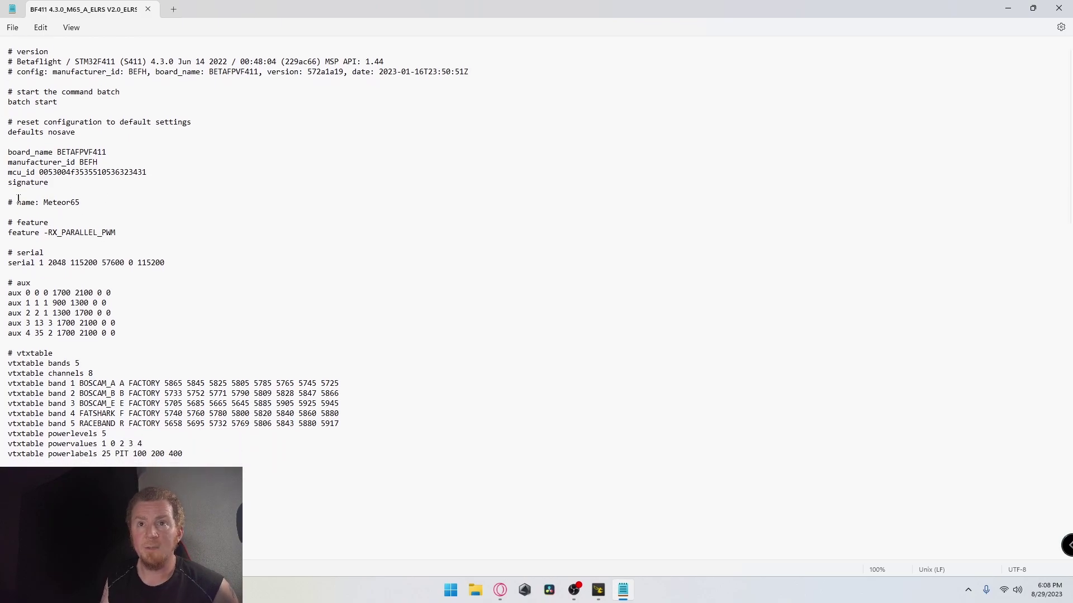
{"action": "scroll", "coordinate": [112, 233], "scroll_direction": "up", "scroll_amount": 1}
{"action": "scroll", "coordinate": [236, 251], "scroll_direction": "down", "scroll_amount": 2}
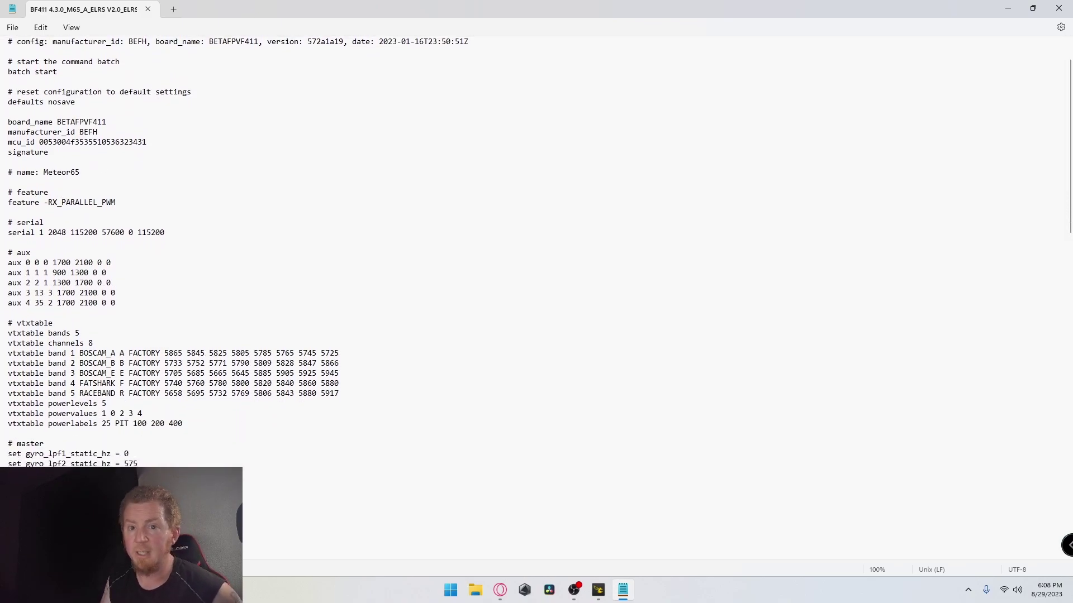
{"action": "left_click_drag", "start_coordinate": [115, 303], "coordinate": [7, 222]}
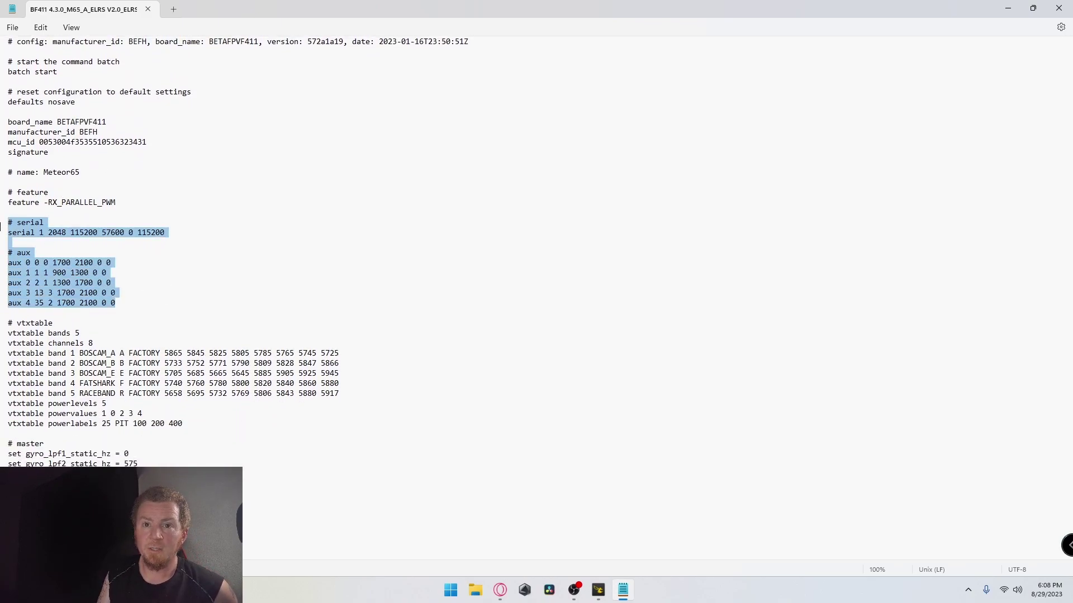
{"action": "left_click", "coordinate": [31, 252]}
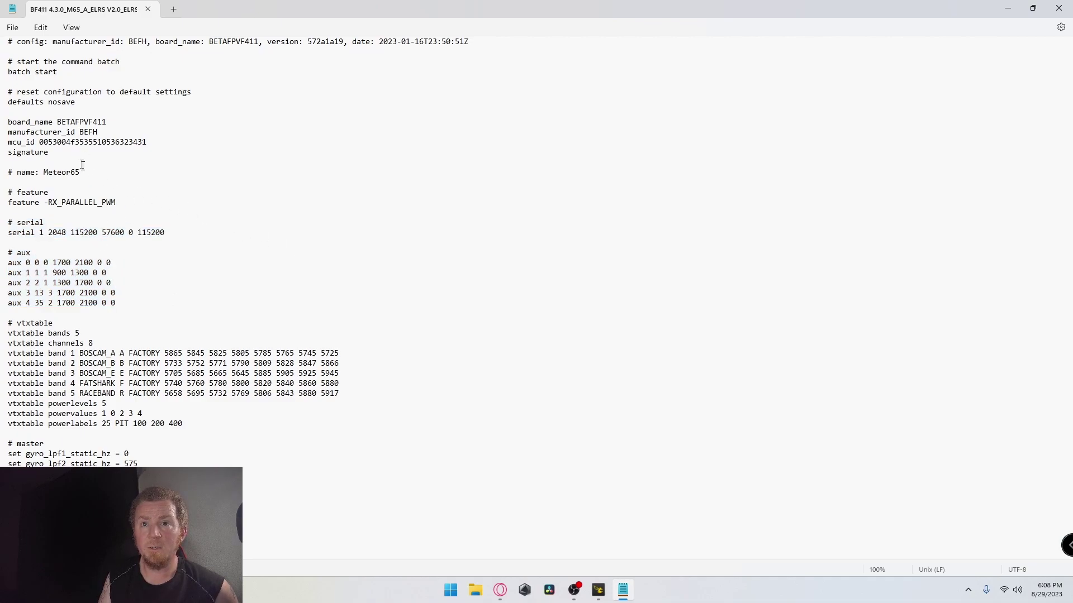
{"action": "left_click_drag", "start_coordinate": [80, 173], "coordinate": [36, 176]}
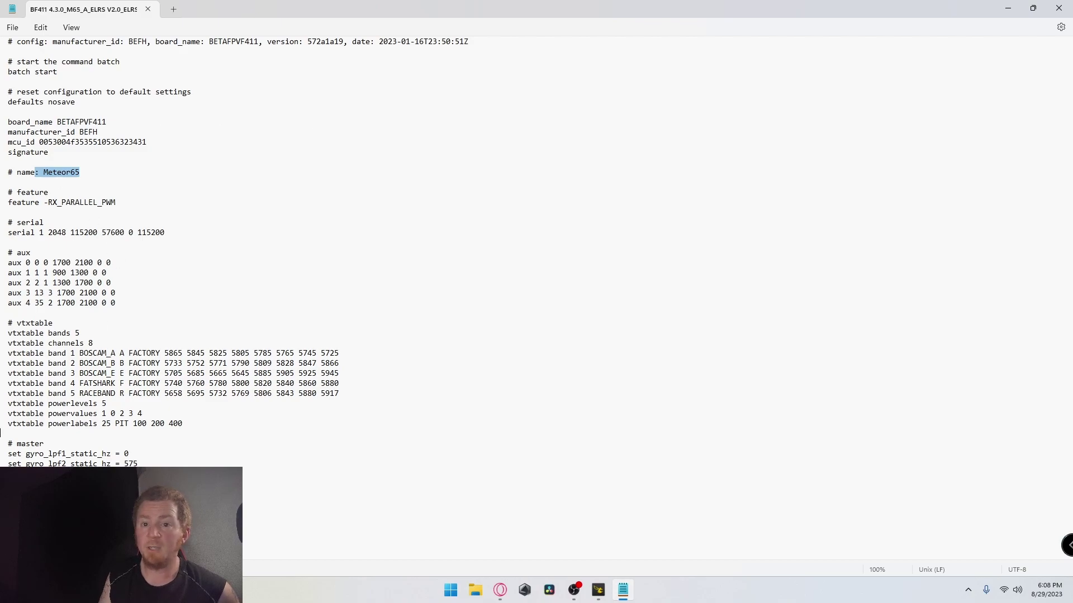
{"action": "left_click_drag", "start_coordinate": [236, 424], "coordinate": [5, 316]}
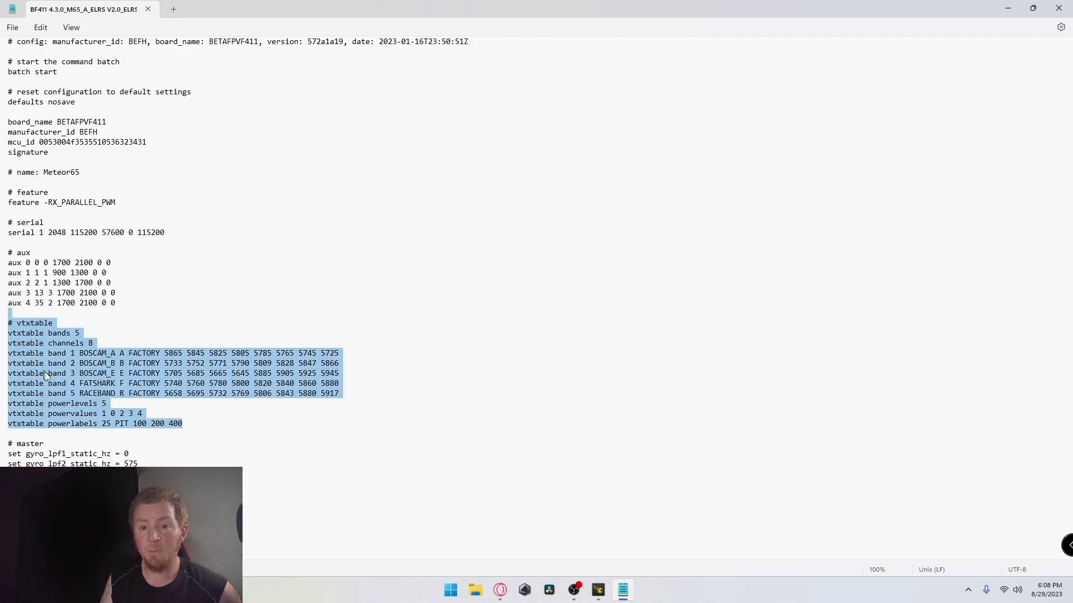
Examine the master section of the CLI dump, highlighting its gyro, motor, OSD and VTX settings
{"action": "scroll", "coordinate": [440, 474], "scroll_direction": "down", "scroll_amount": 4}
{"action": "left_click", "coordinate": [440, 474]}
{"action": "scroll", "coordinate": [440, 474], "scroll_direction": "down", "scroll_amount": 6}
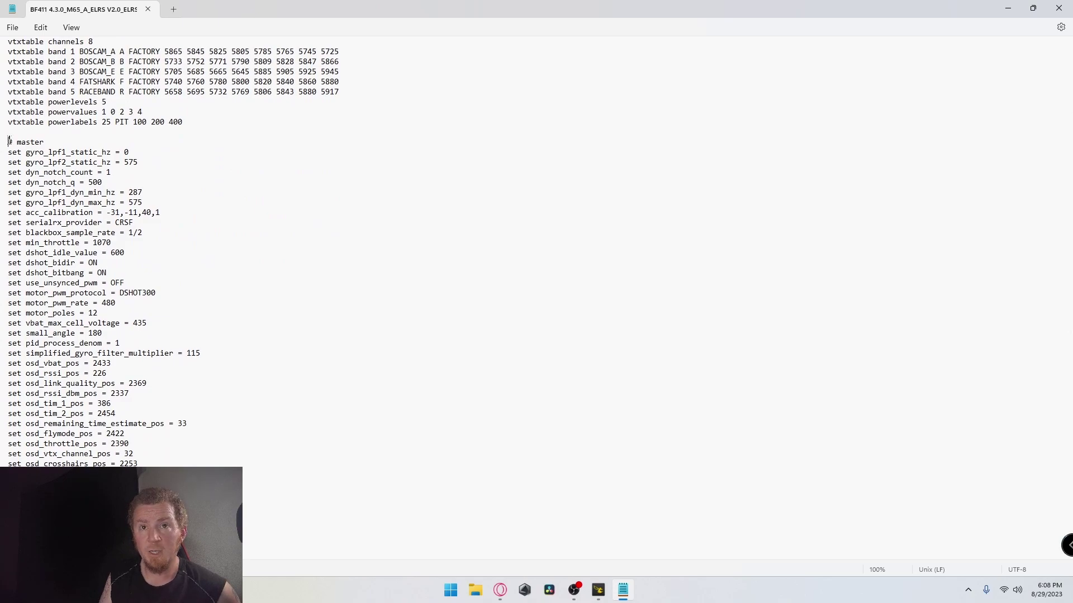
{"action": "left_click_drag", "start_coordinate": [8, 142], "coordinate": [137, 293]}
{"action": "scroll", "coordinate": [138, 292], "scroll_direction": "down", "scroll_amount": 7}
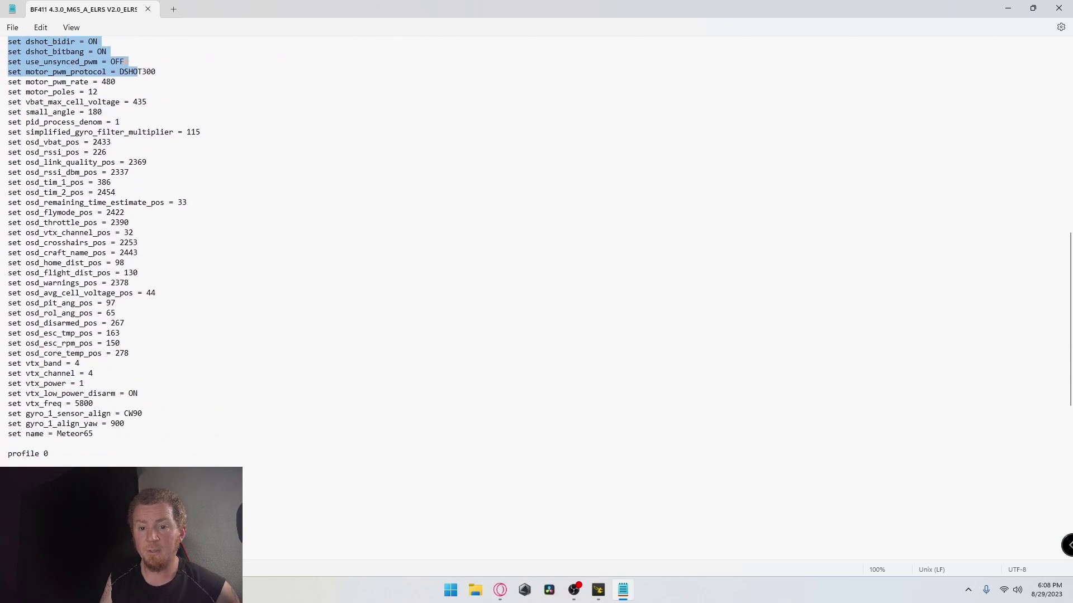
{"action": "scroll", "coordinate": [95, 400], "scroll_direction": "down", "scroll_amount": 1}
{"action": "left_click_drag", "start_coordinate": [94, 400], "coordinate": [8, 36]}
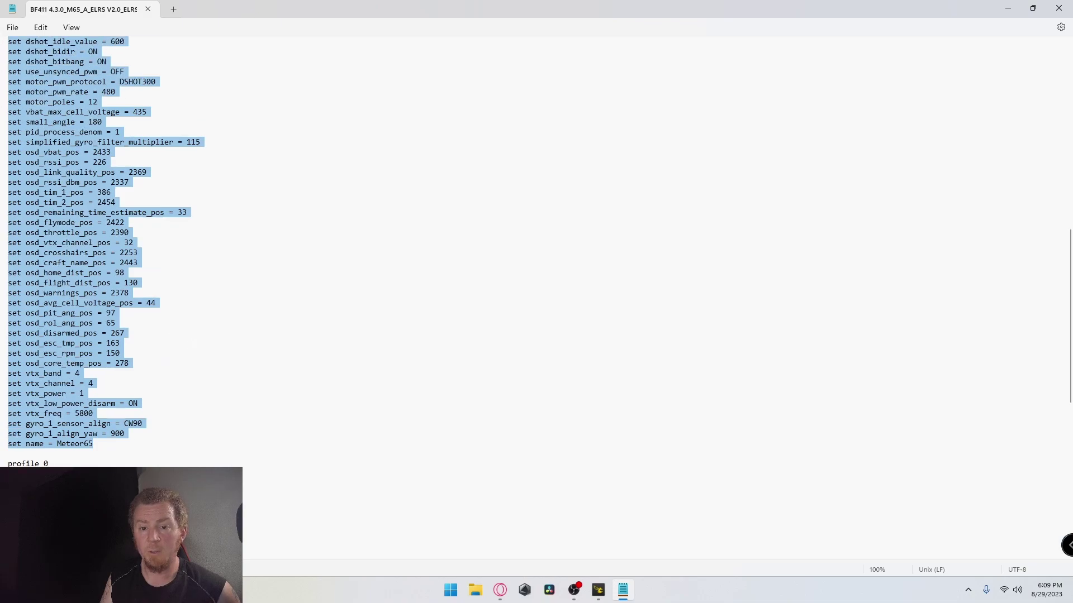
Examine the profile 0 PID settings and the remaining profile and rateprofile entries, highlighting each block
{"action": "scroll", "coordinate": [201, 347], "scroll_direction": "down", "scroll_amount": 11}
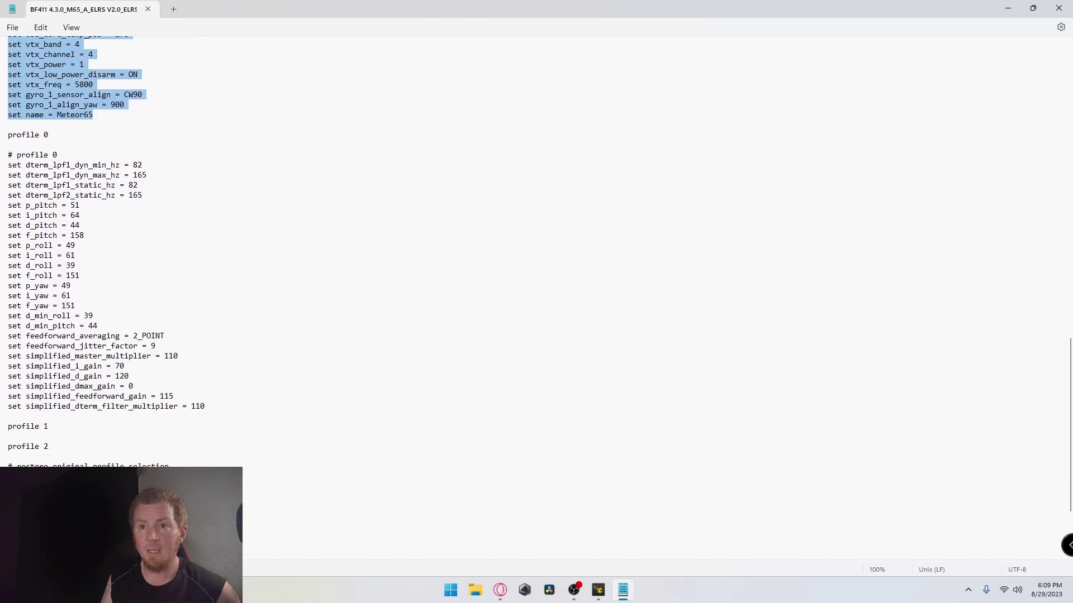
{"action": "left_click_drag", "start_coordinate": [232, 381], "coordinate": [8, 123]}
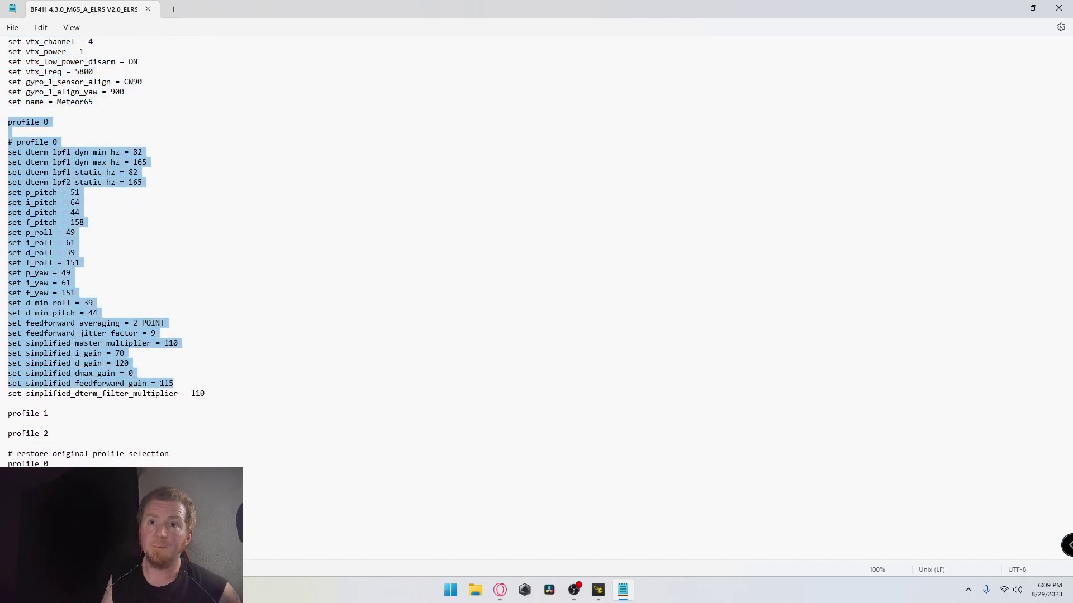
{"action": "scroll", "coordinate": [105, 252], "scroll_direction": "down", "scroll_amount": 4}
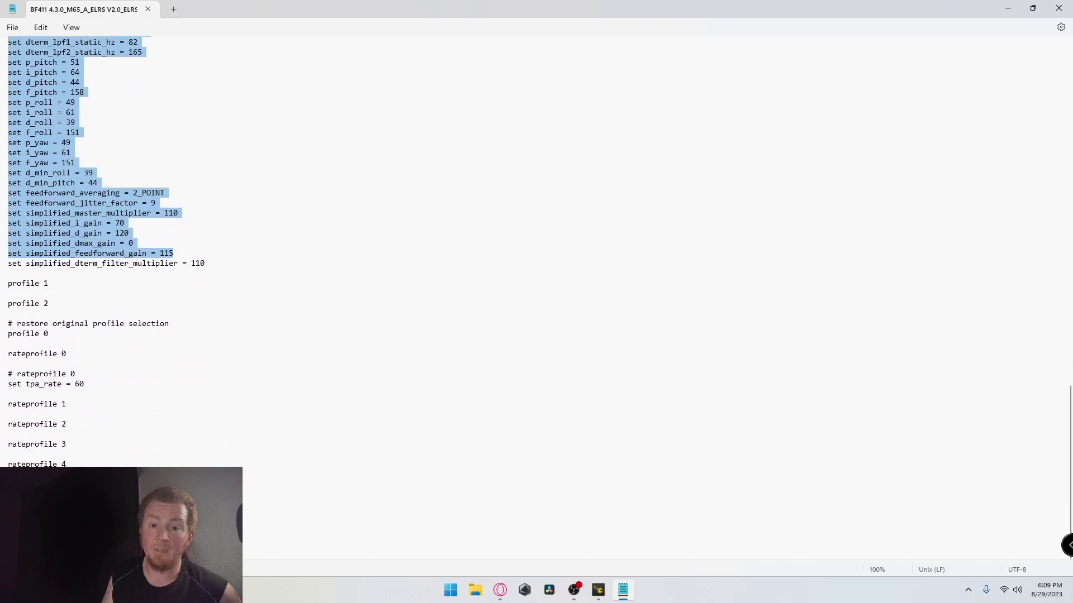
{"action": "left_click_drag", "start_coordinate": [115, 467], "coordinate": [8, 282]}
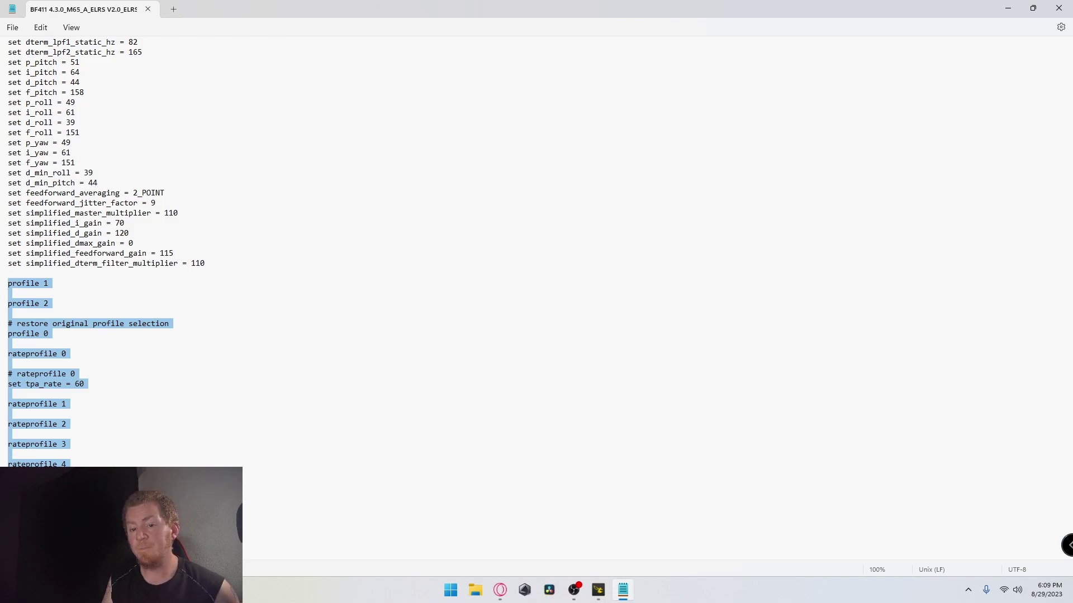
Select the entire text of the CLI dump and copy it to the clipboard
{"action": "key", "text": "Left"}
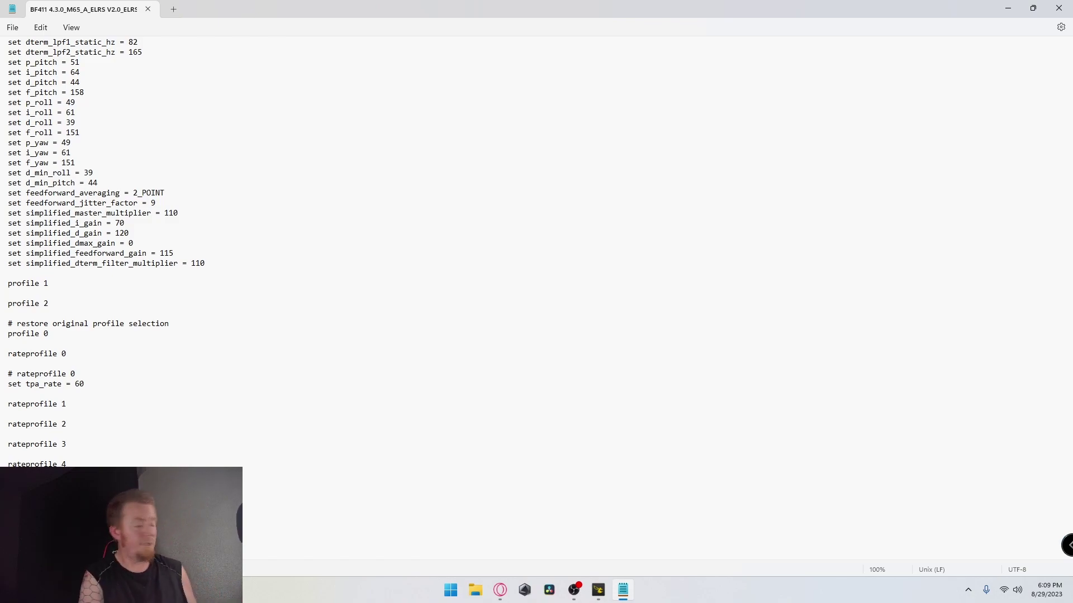
{"action": "key", "text": "ctrl+a"}
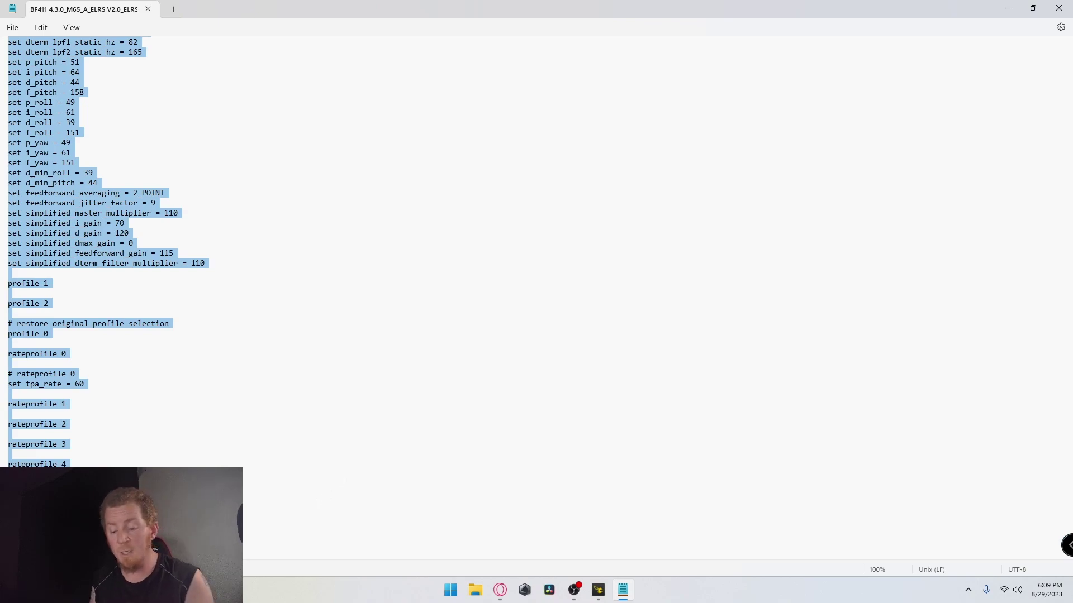
{"action": "right_click", "coordinate": [435, 426]}
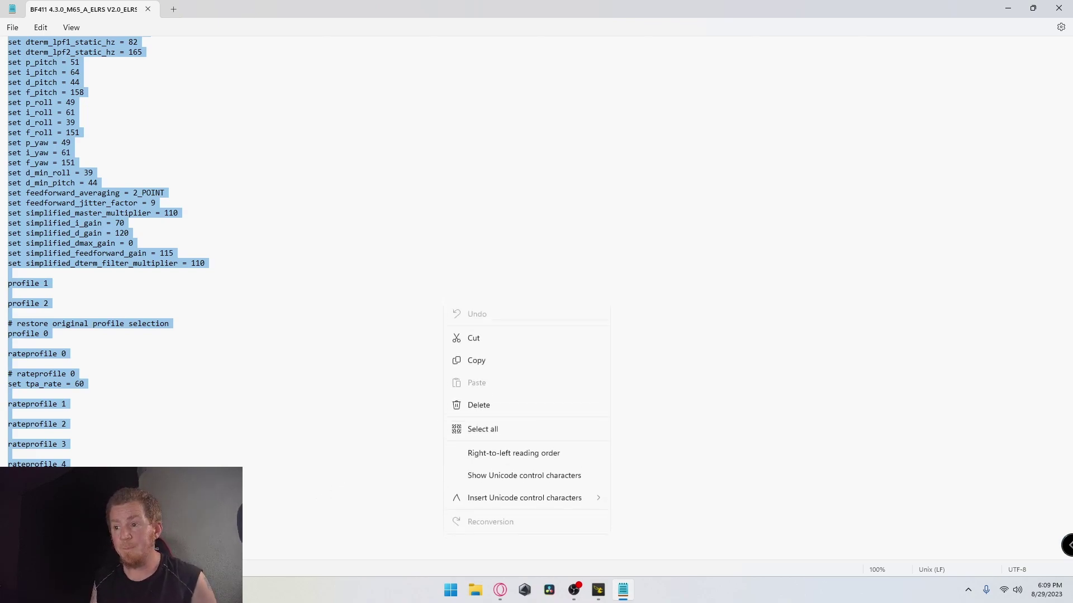
{"action": "left_click", "coordinate": [491, 434]}
{"action": "right_click", "coordinate": [333, 295]}
{"action": "left_click", "coordinate": [380, 353]}
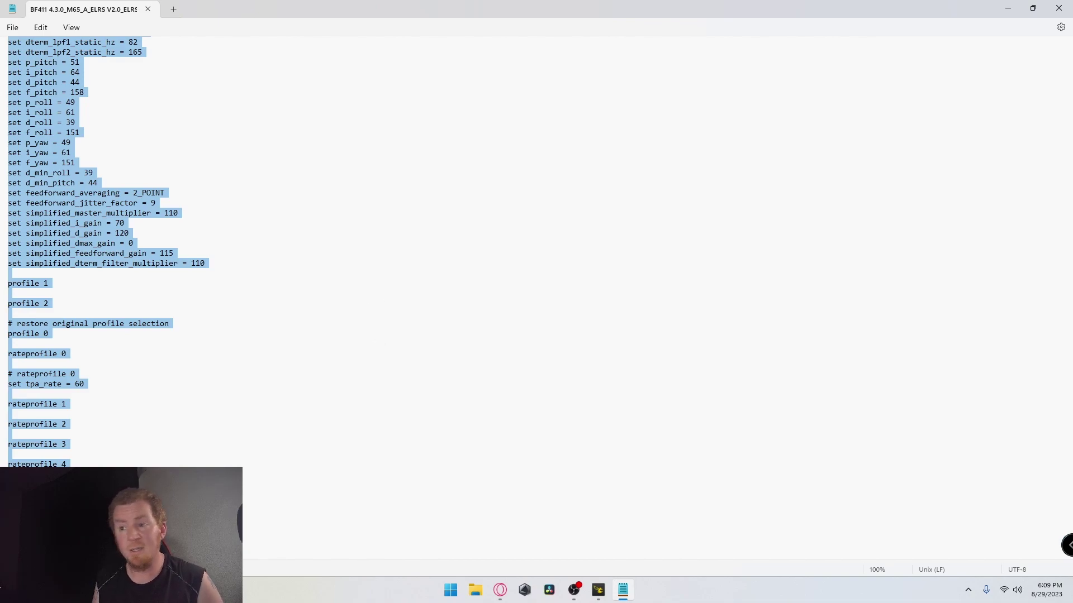
Switch to Betaflight Configurator and paste the copied CLI dump into the CLI command line, then execute it on the flight controller
{"action": "left_click", "coordinate": [606, 591]}
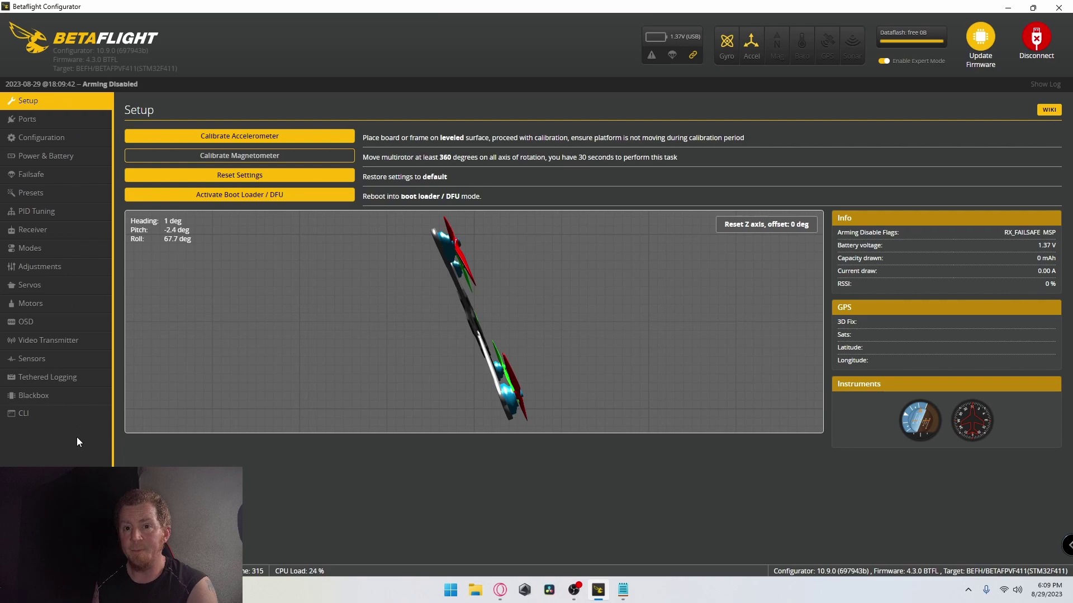
{"action": "left_click", "coordinate": [31, 413]}
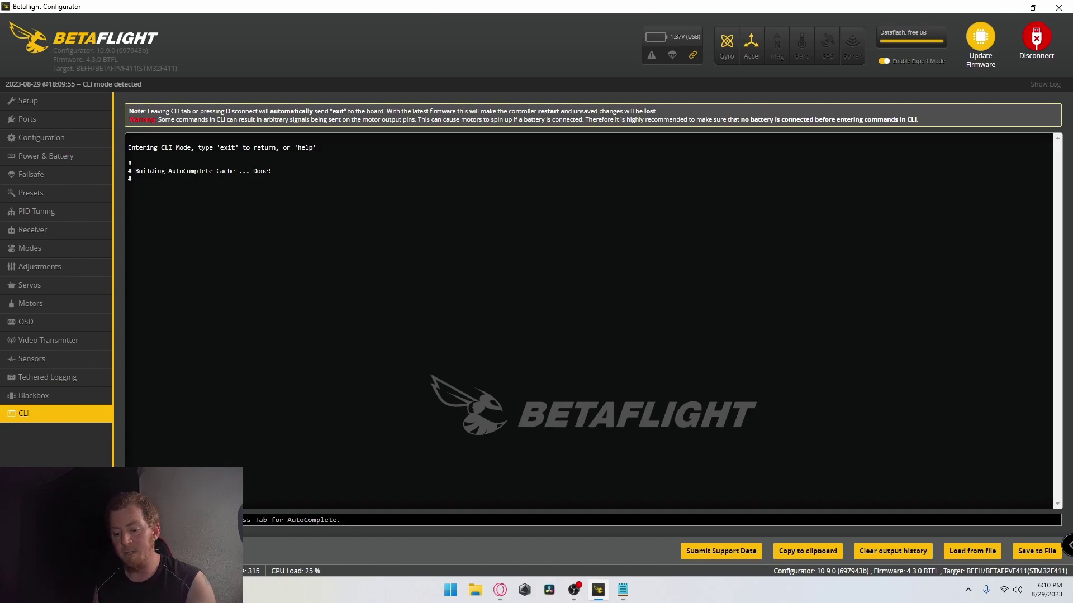
{"action": "left_click", "coordinate": [184, 521]}
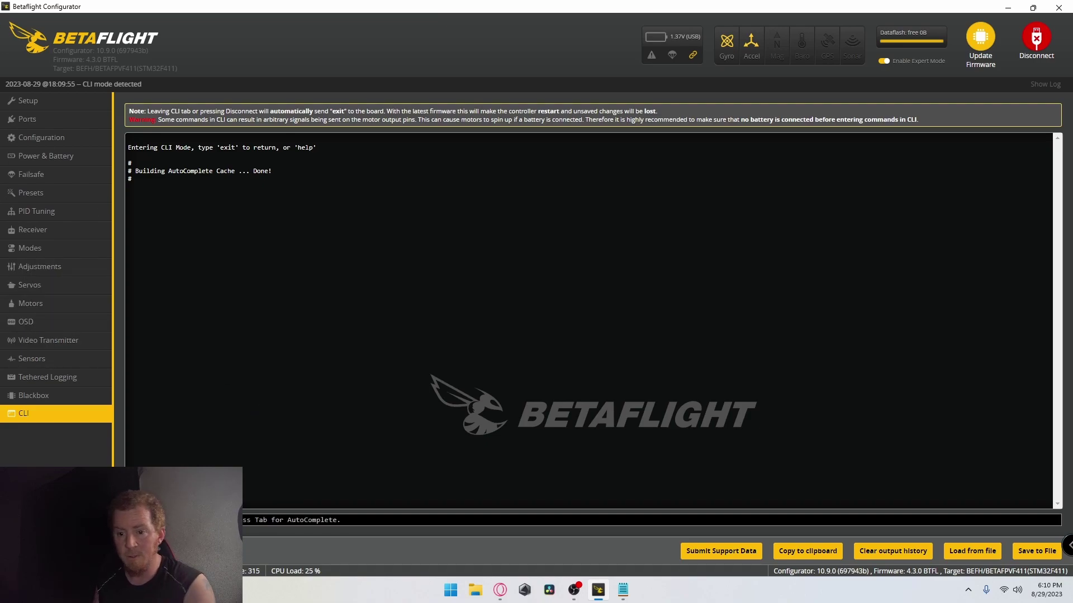
{"action": "right_click", "coordinate": [143, 520]}
{"action": "left_click", "coordinate": [167, 484]}
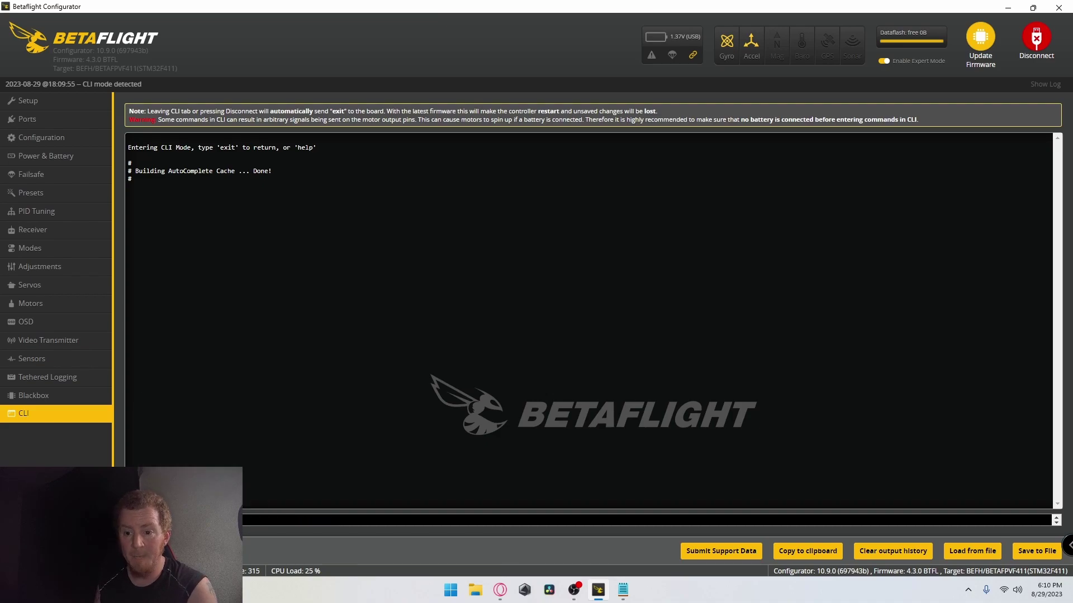
{"action": "key", "text": "Return"}
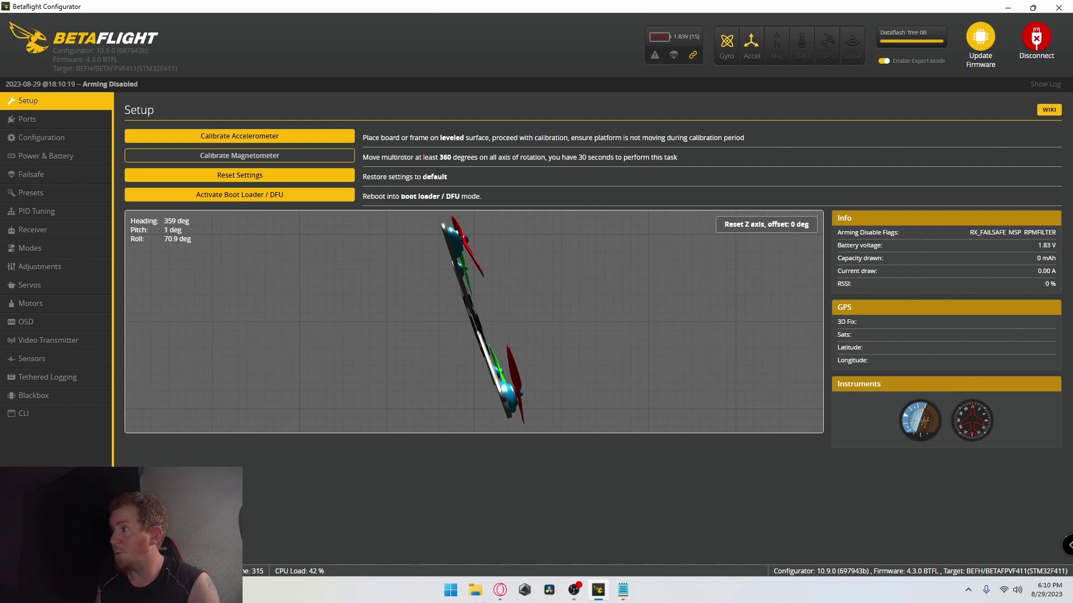
{"action": "left_click", "coordinate": [573, 595]}
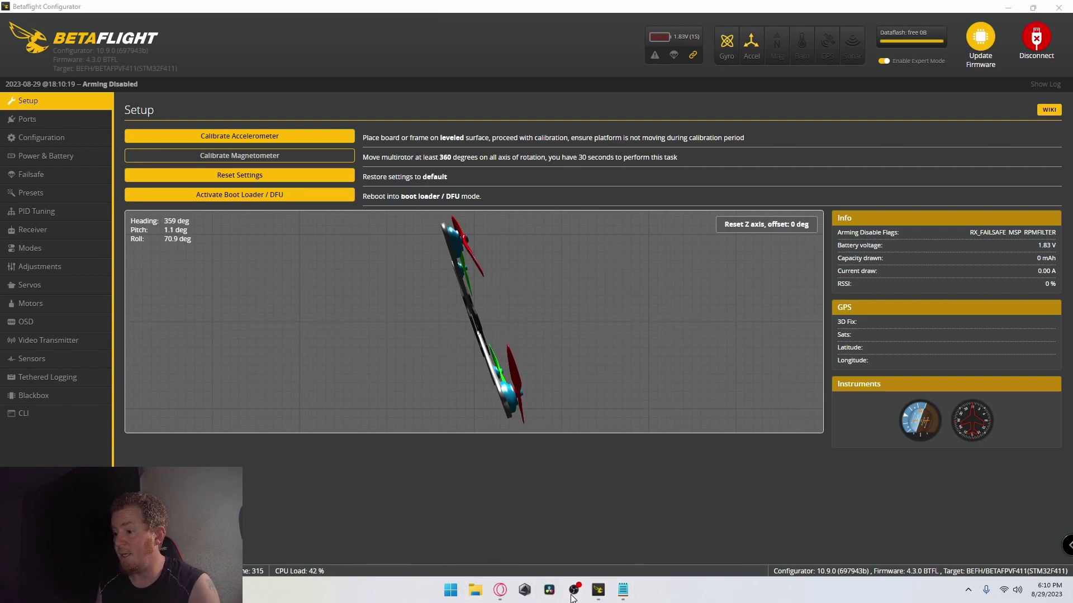